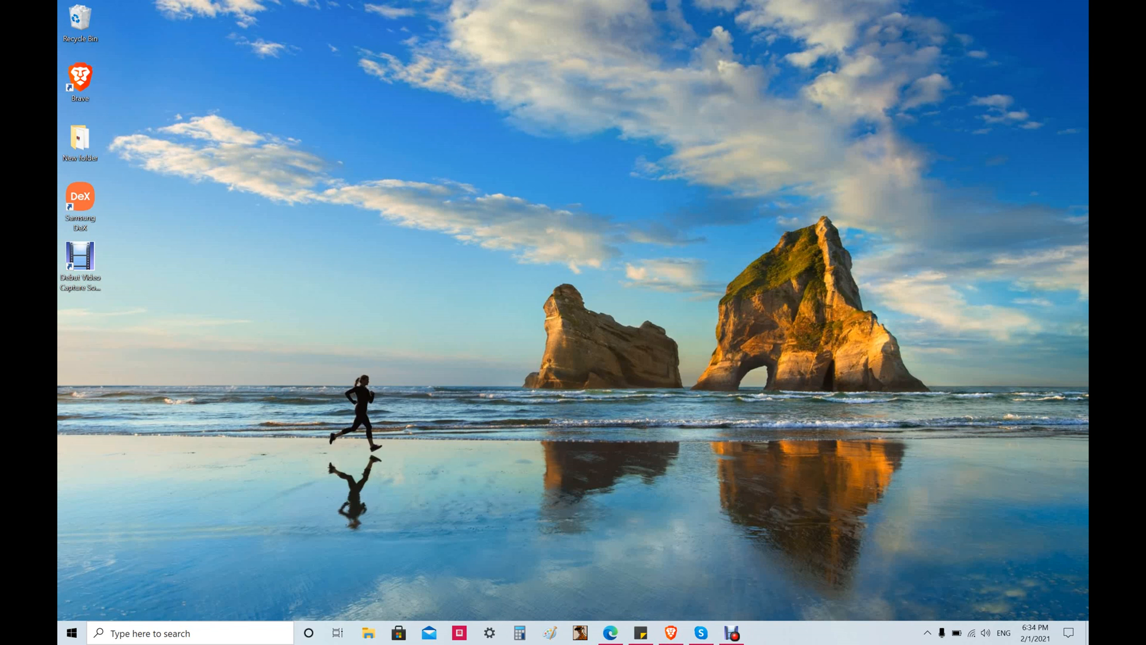
Examine the default Windows 10 Start menu's list of installed apps and its tiles, and close it
left_click(71, 633)
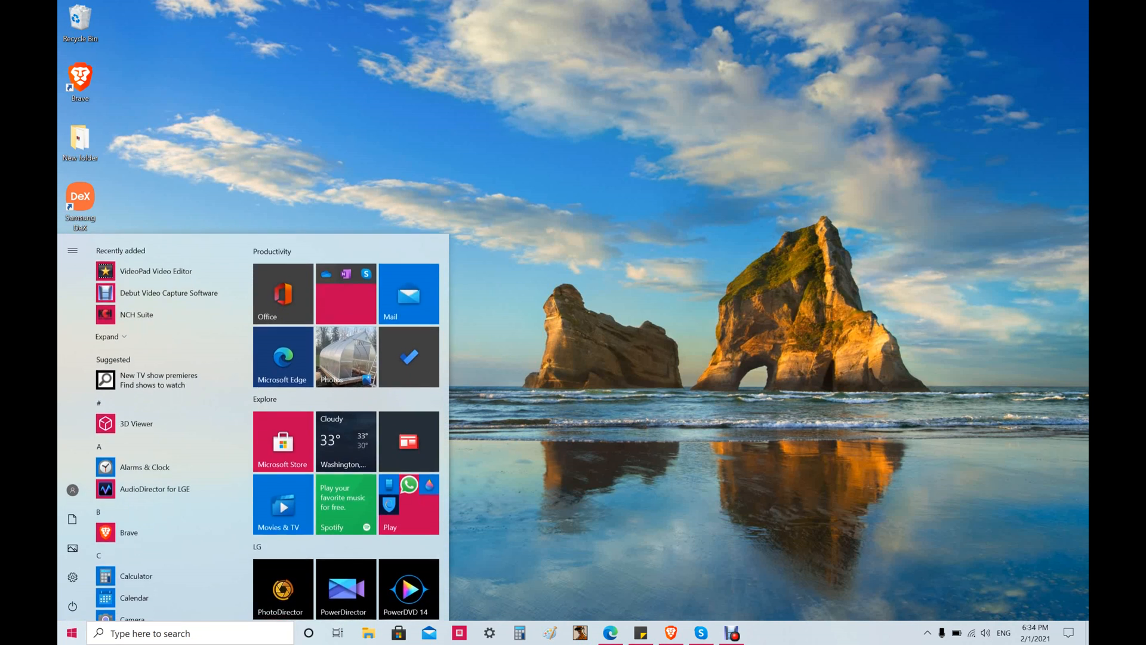
left_click(71, 633)
left_click(71, 633)
scroll(167, 459, "down", 3)
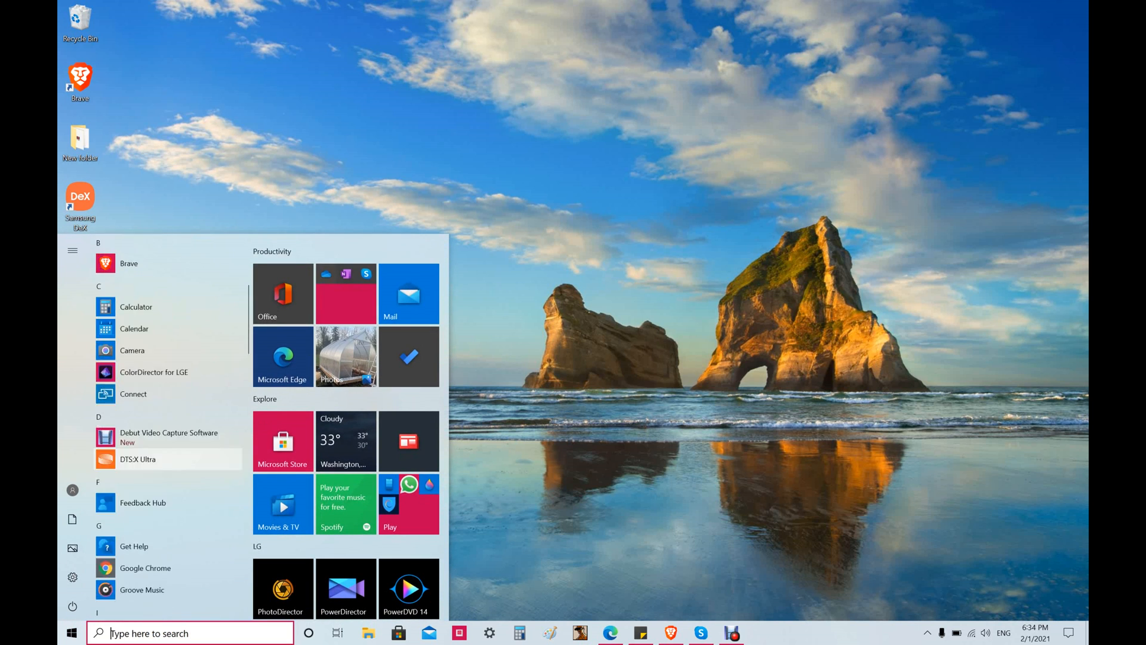
scroll(168, 459, "down", 10)
scroll(346, 417, "down", 2)
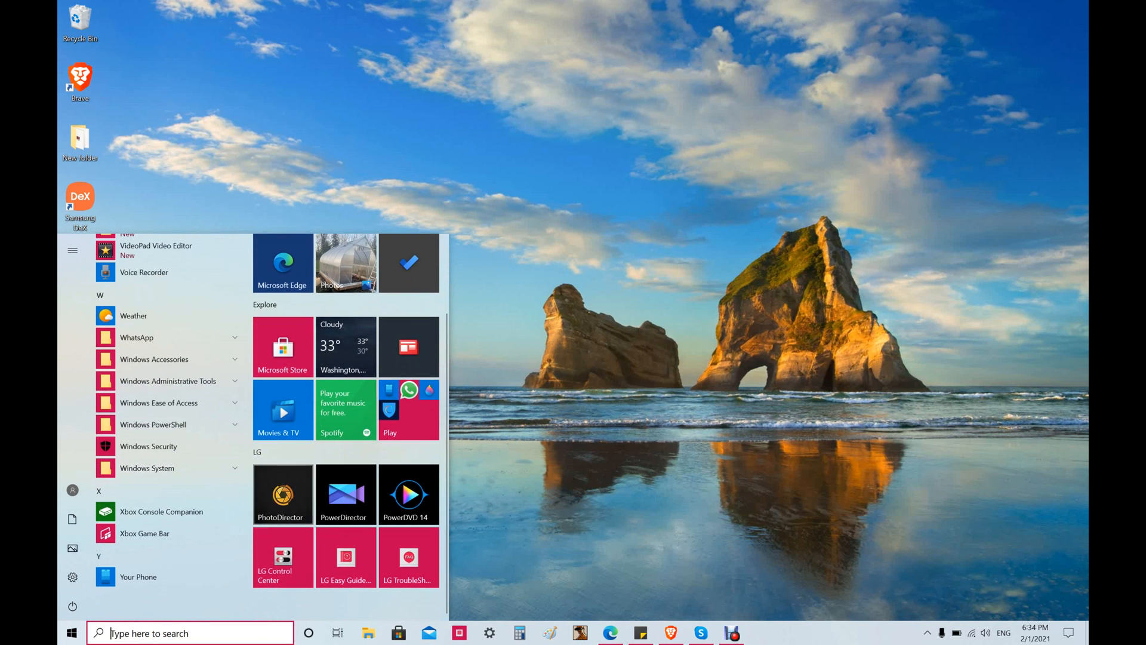
scroll(167, 469, "up", 3)
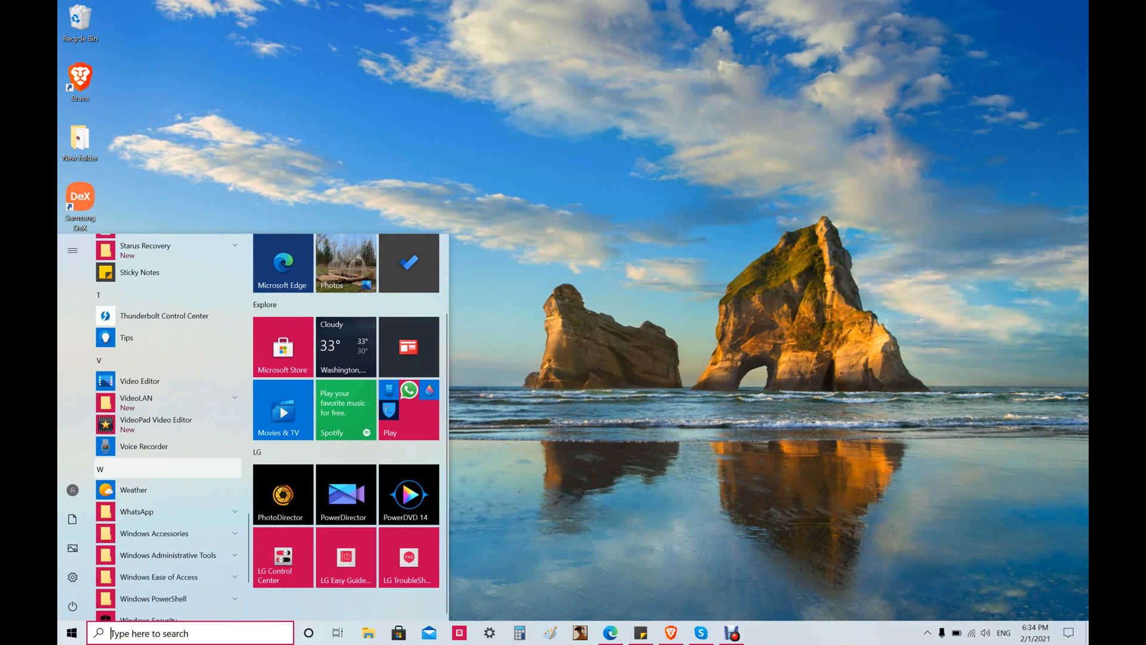
key("Escape")
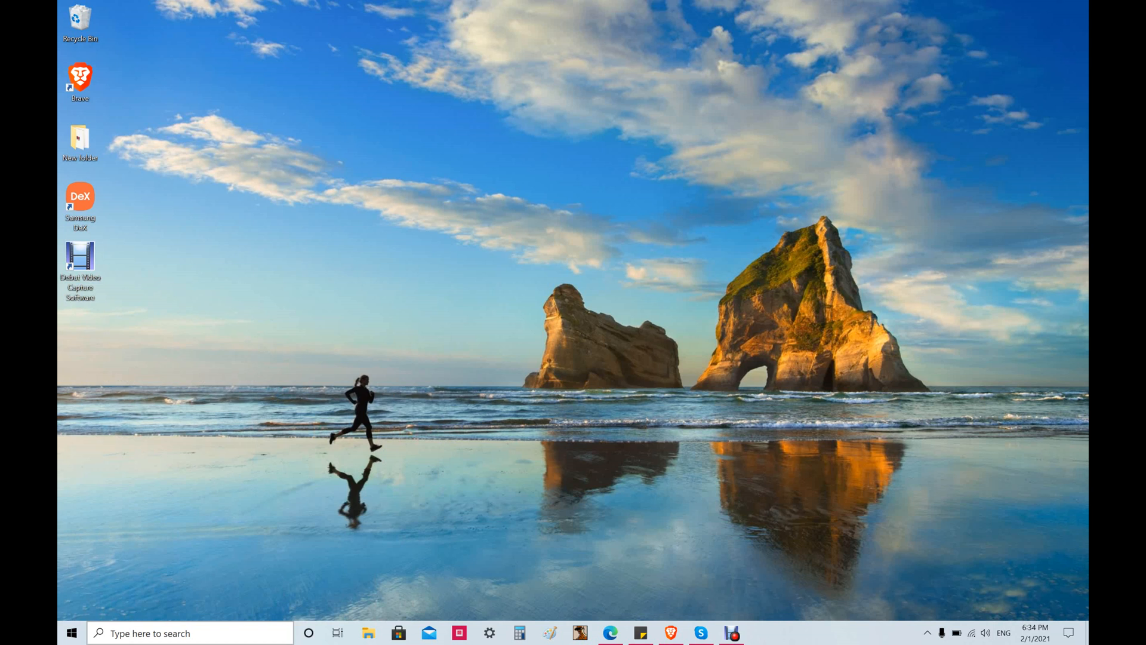
Search for classicshell.net from the desktop and open the Classic Shell website in the browser
left_click(179, 633)
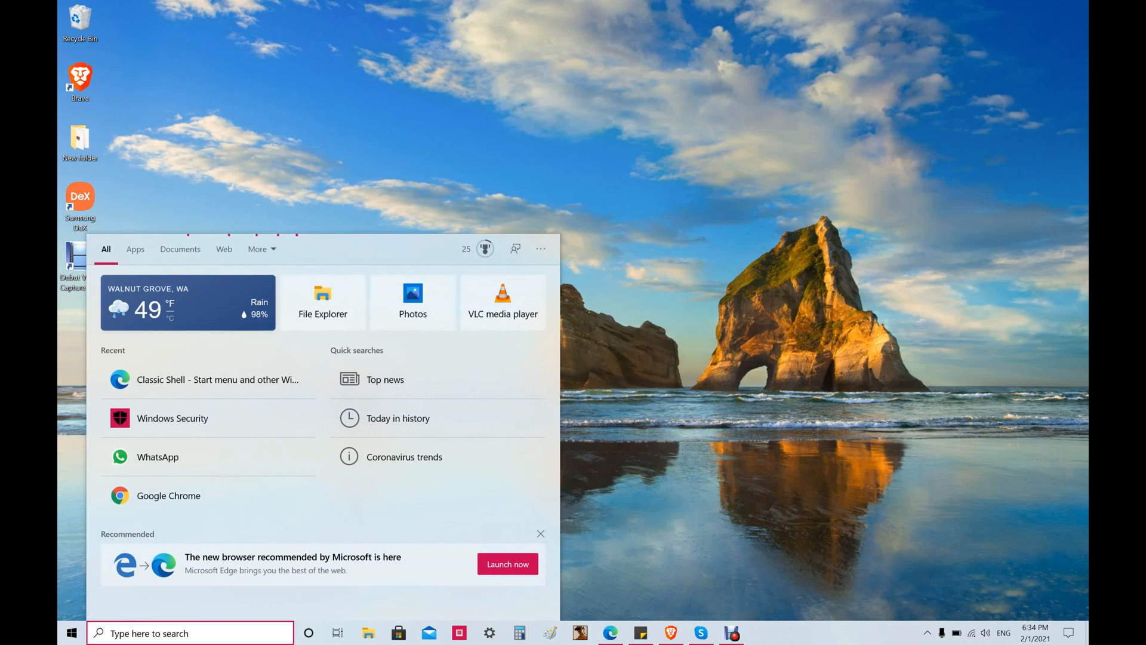
type("cLASSI")
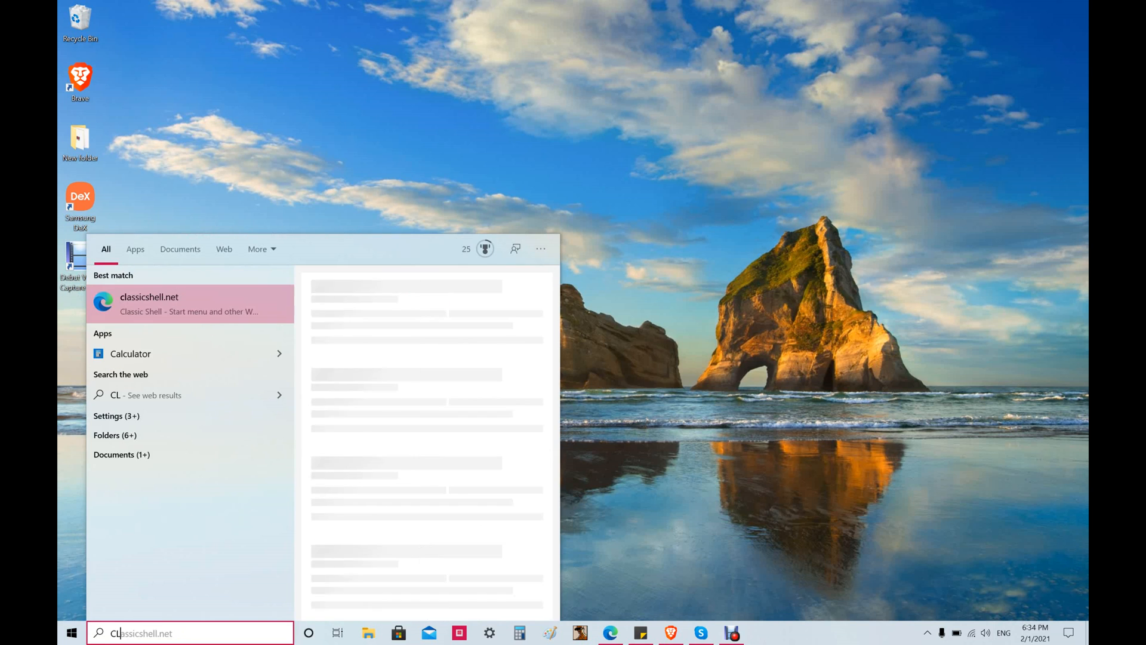
type("C")
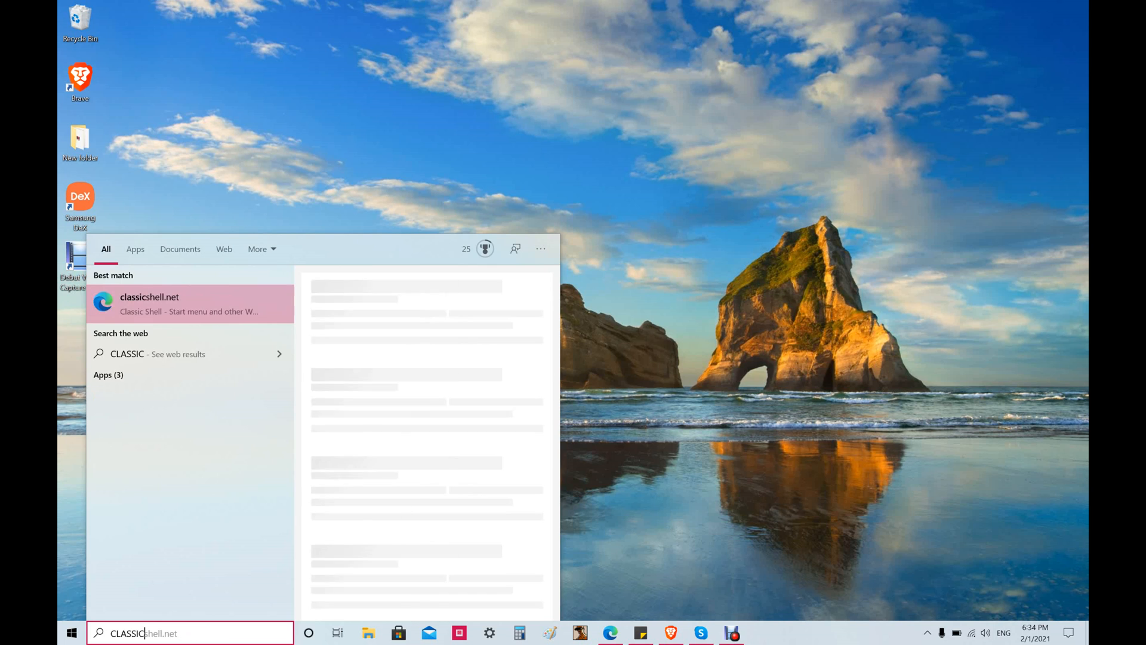
type("SHELL")
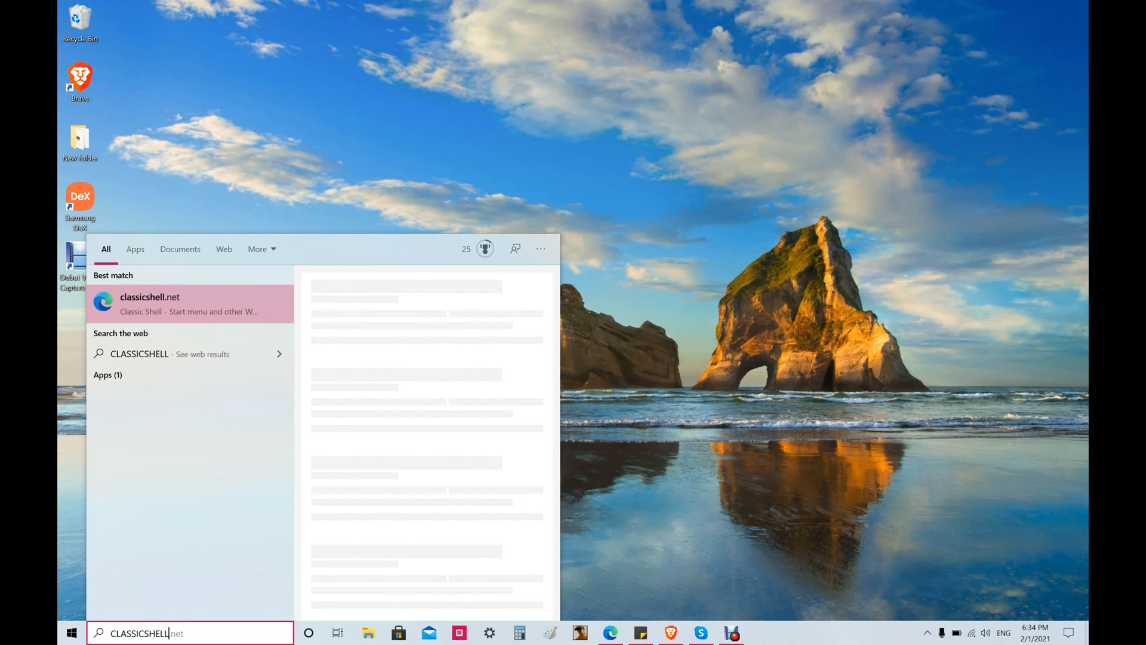
type(".NET")
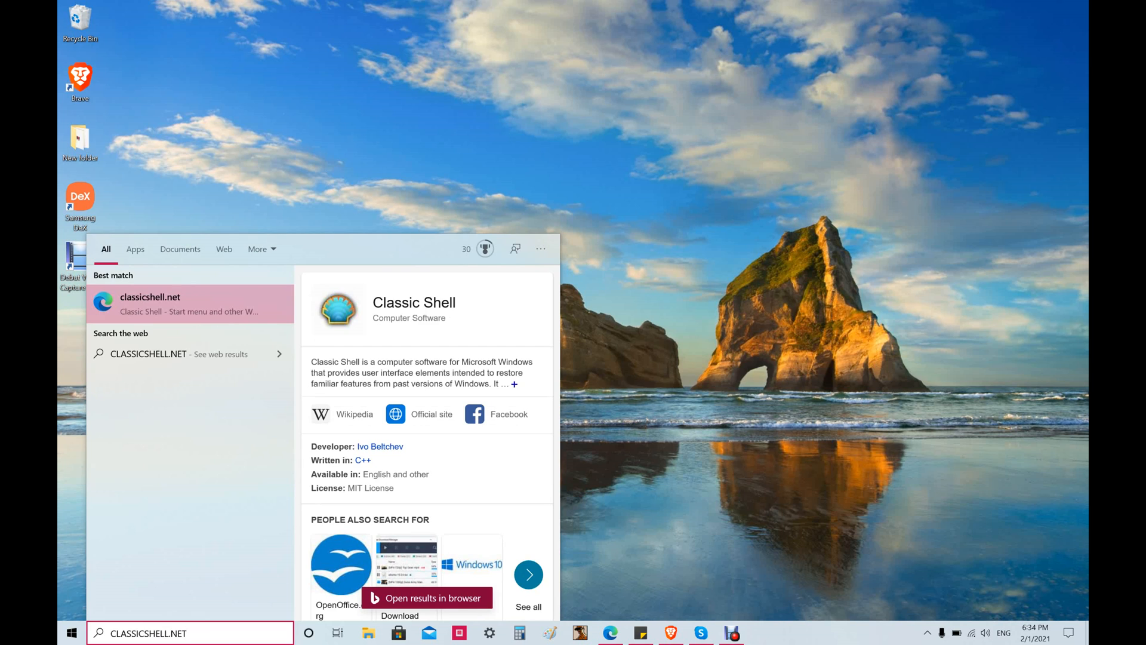
key("Return")
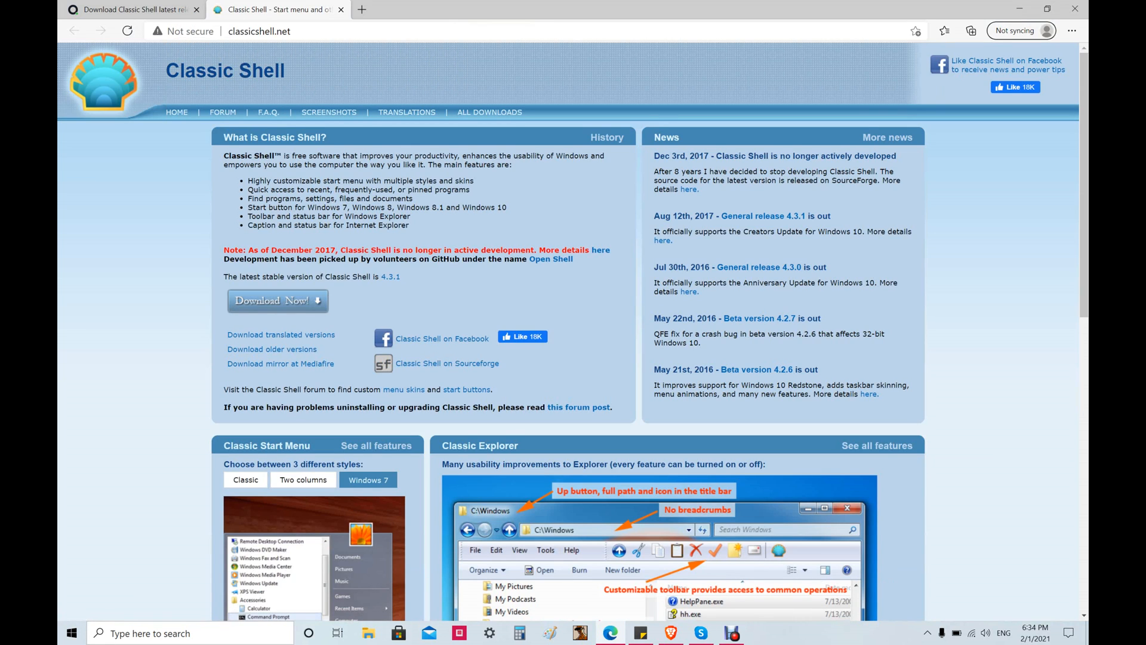
Download the English Windows installer of Classic Shell and keep the blocked setup file
left_click(278, 297)
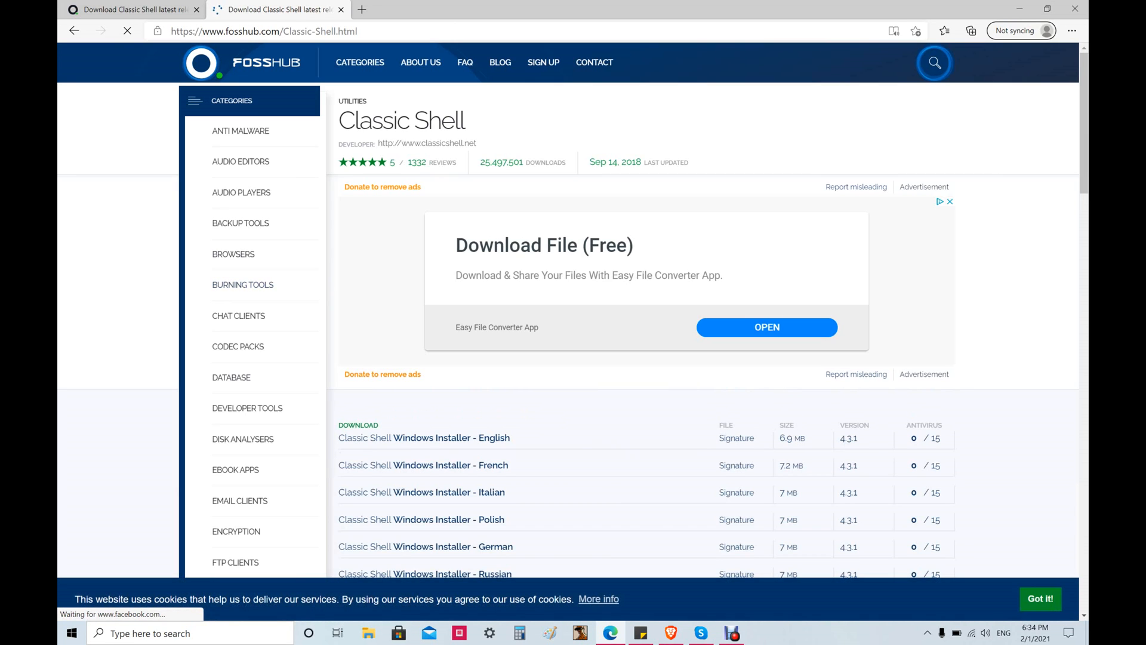
scroll(439, 378, "down", 1)
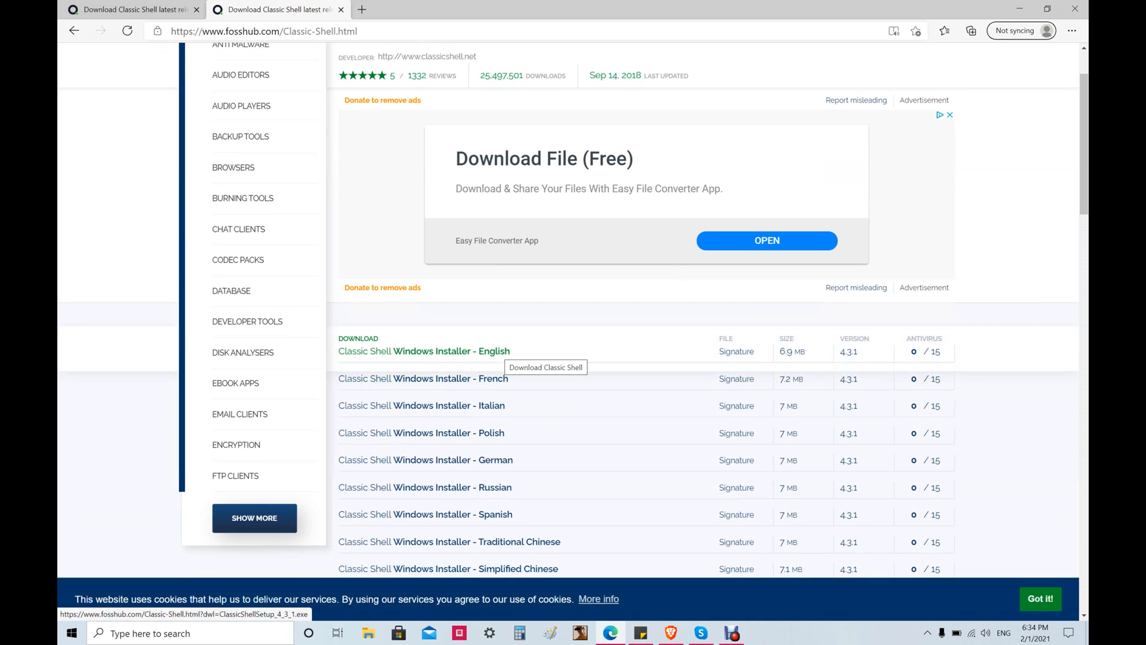
left_click(439, 351)
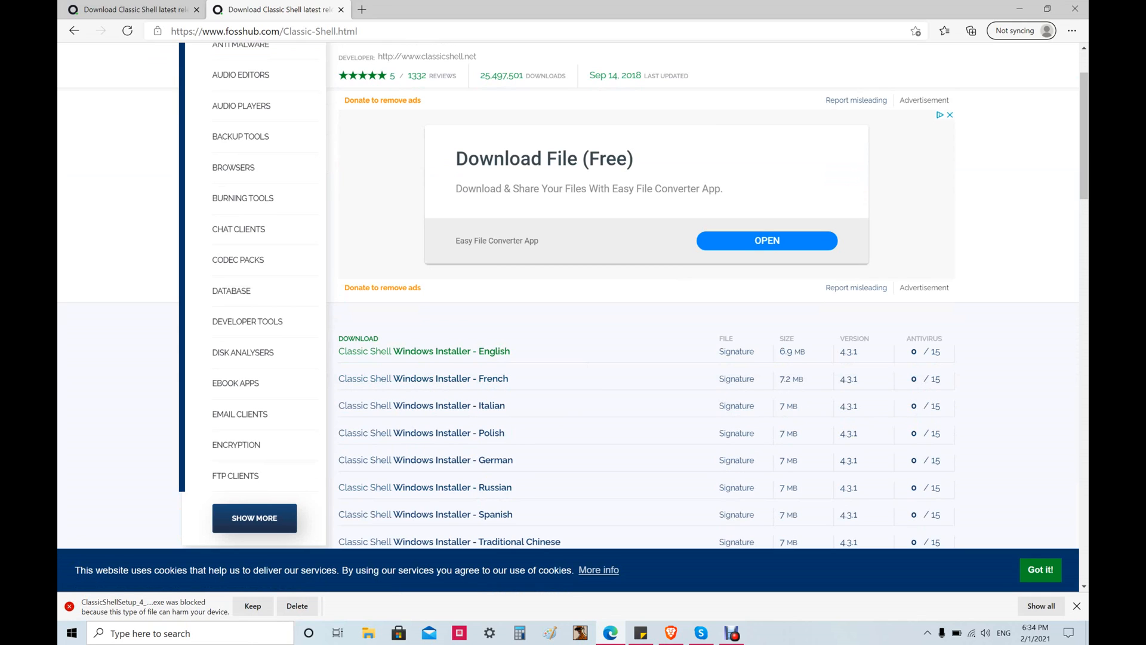
left_click(253, 606)
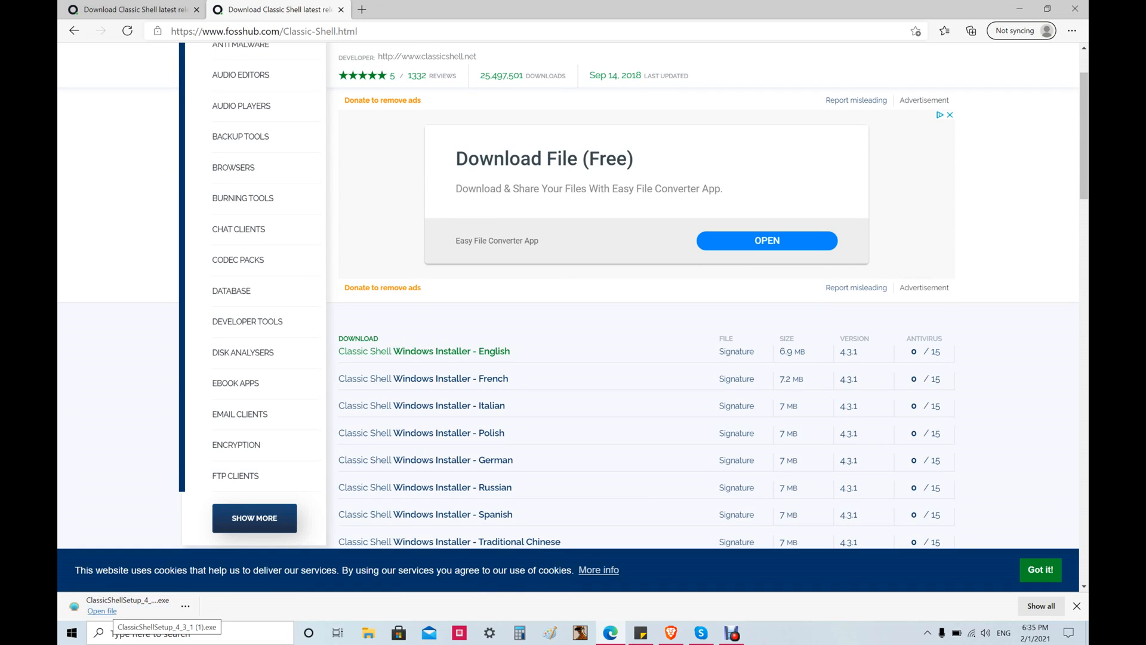
Run the downloaded Classic Shell setup file and close the browser window
left_click(119, 603)
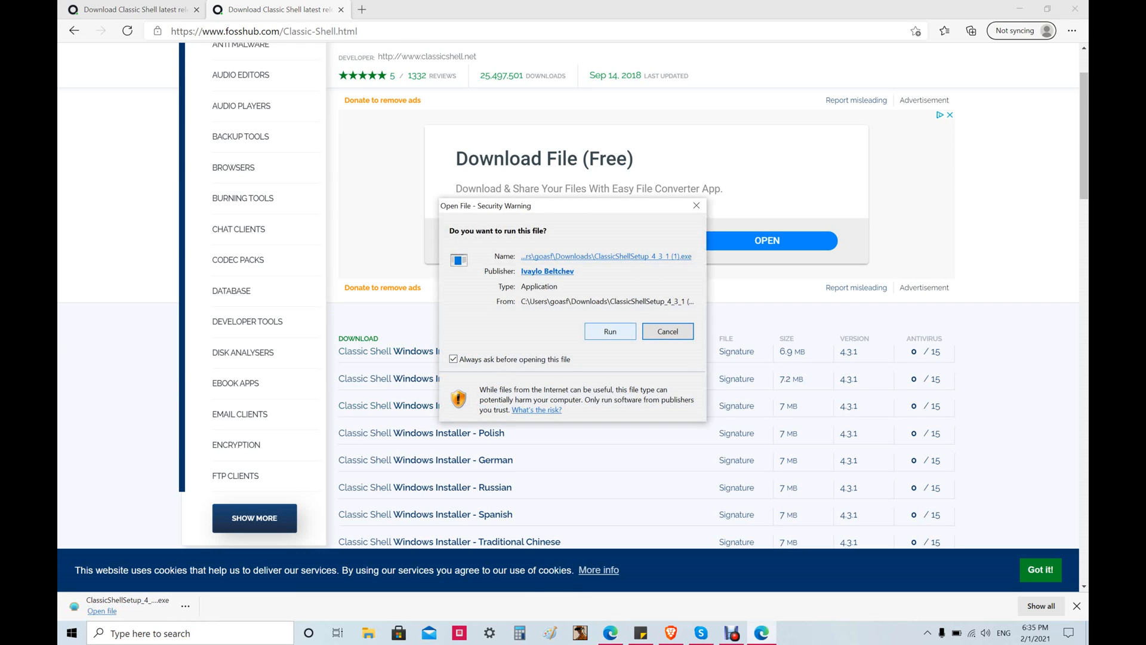
left_click(610, 331)
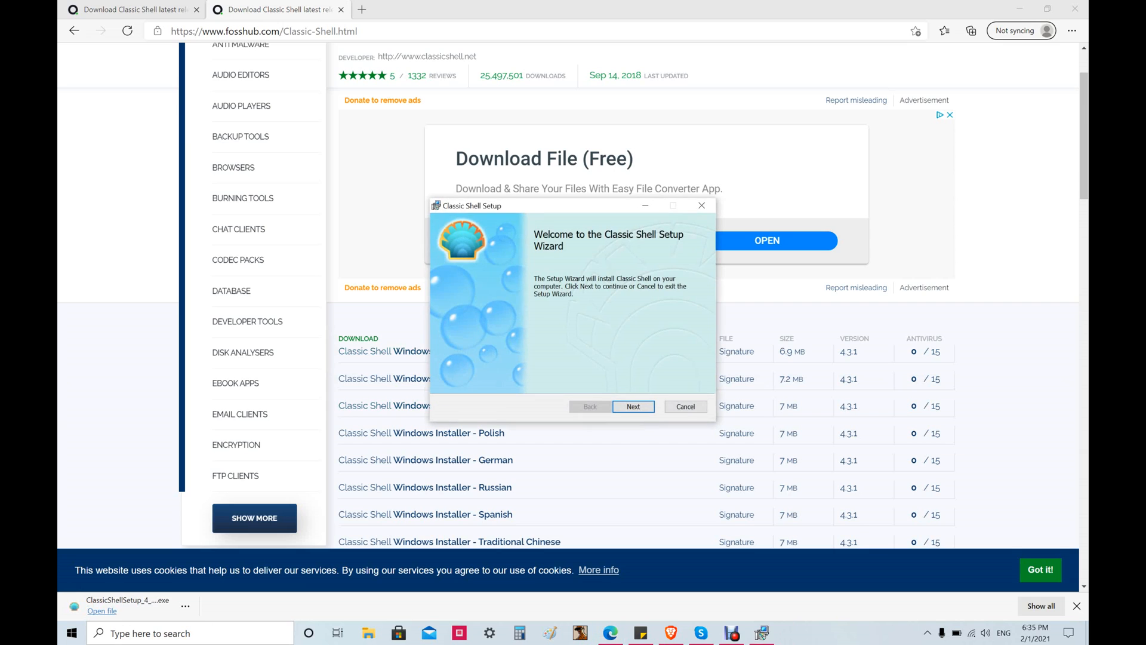
left_click(1075, 9)
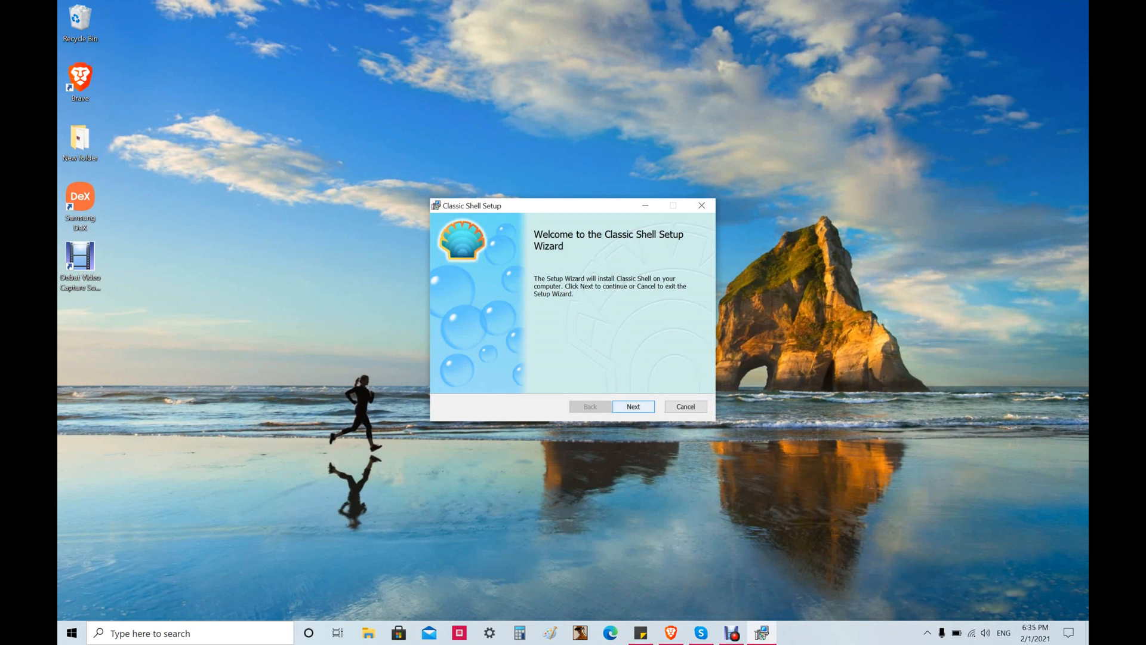
Accept the license agreement in the Classic Shell setup wizard and proceed to the custom feature selection
key("Return")
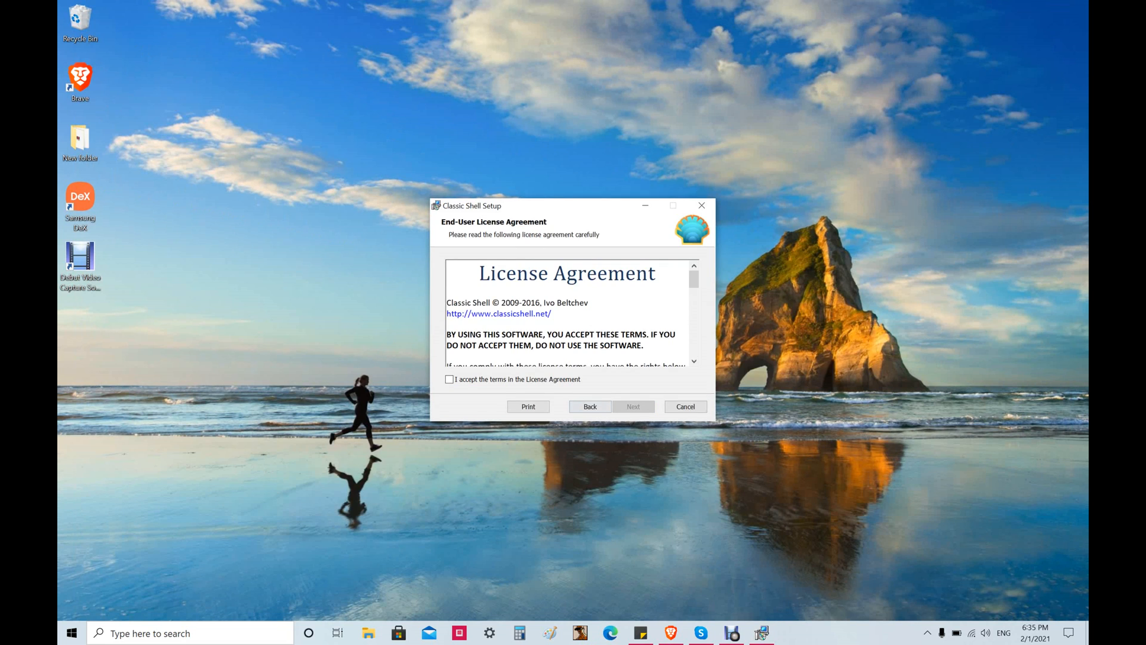
left_click(450, 379)
left_click(633, 406)
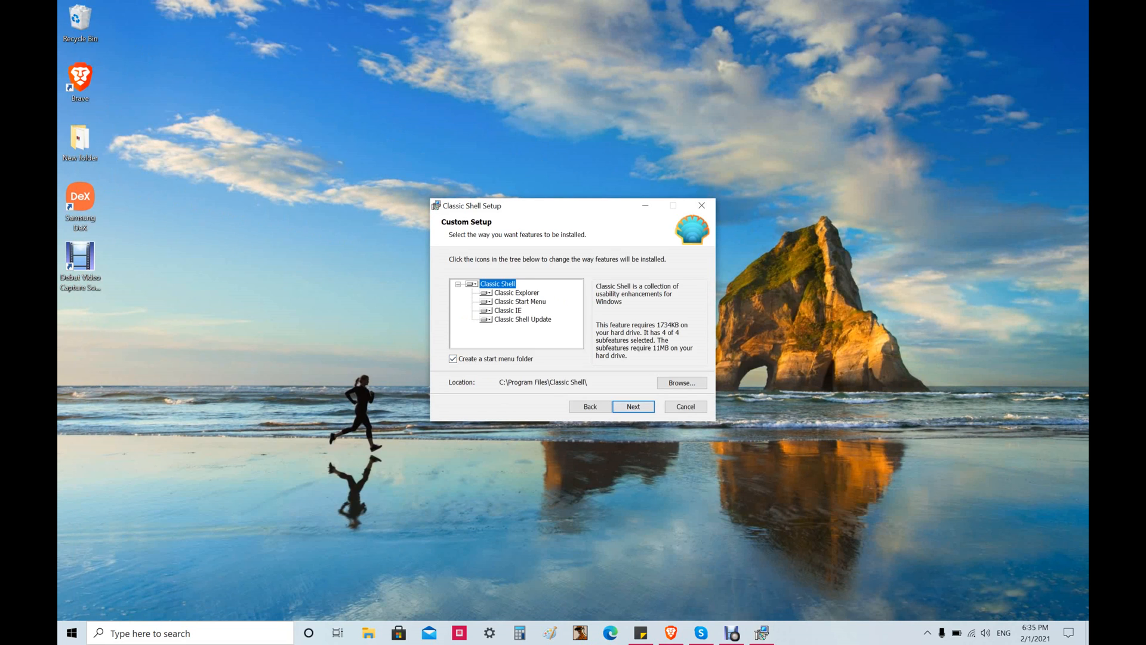
Exclude the Classic Shell Update and Classic IE features from the installation
left_click(522, 320)
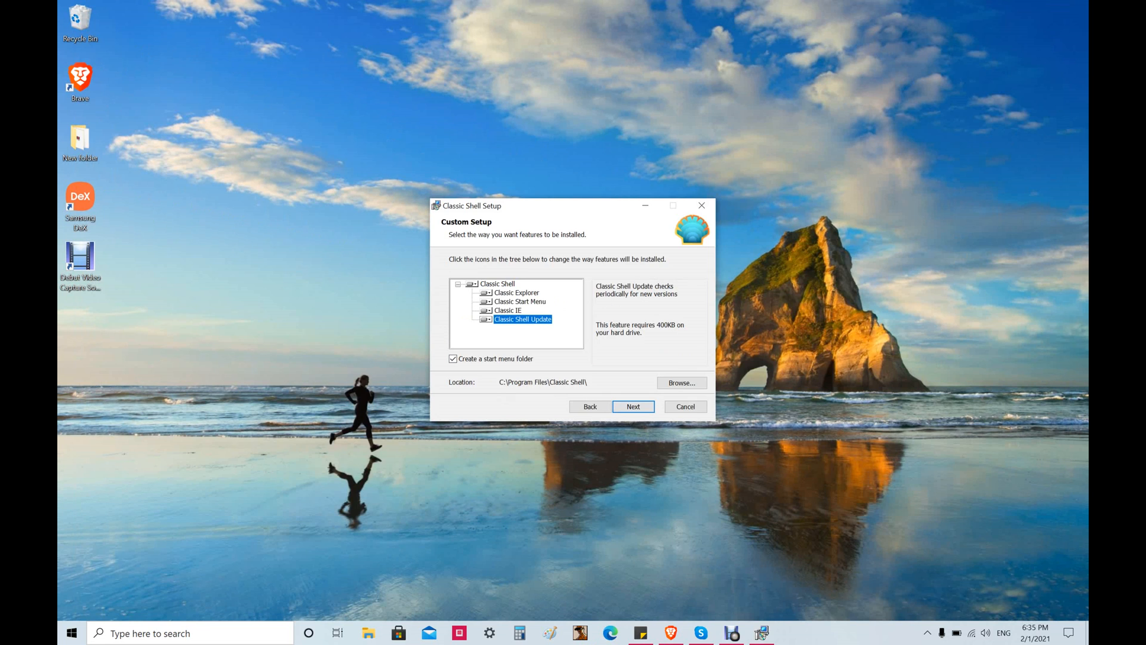
left_click(486, 320)
left_click(540, 360)
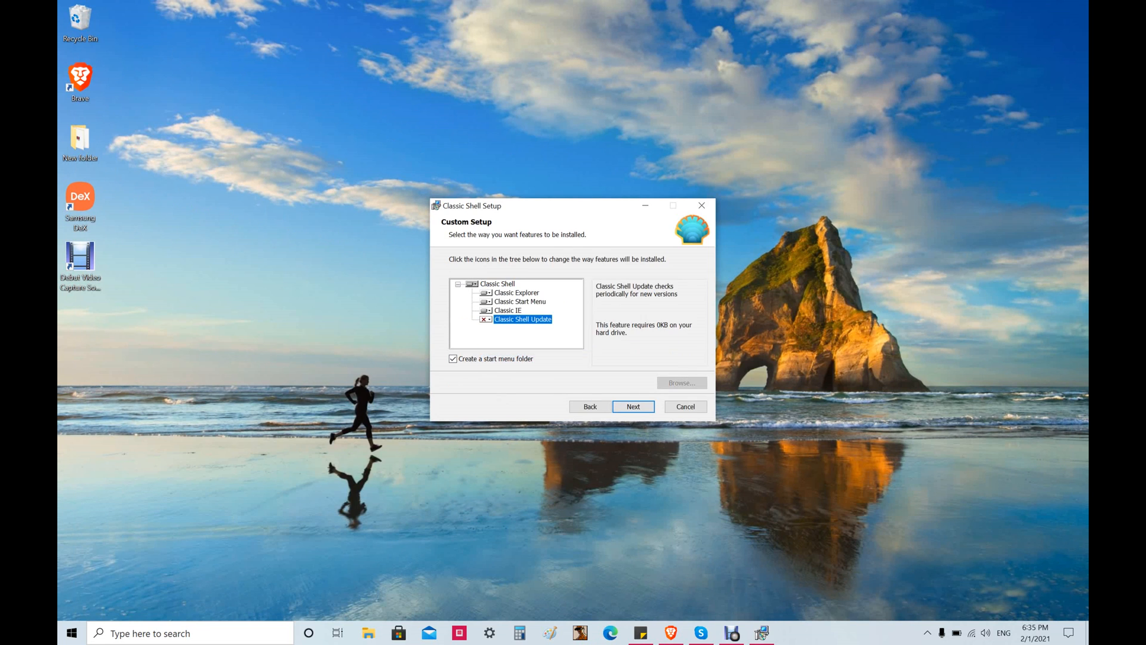
left_click(486, 310)
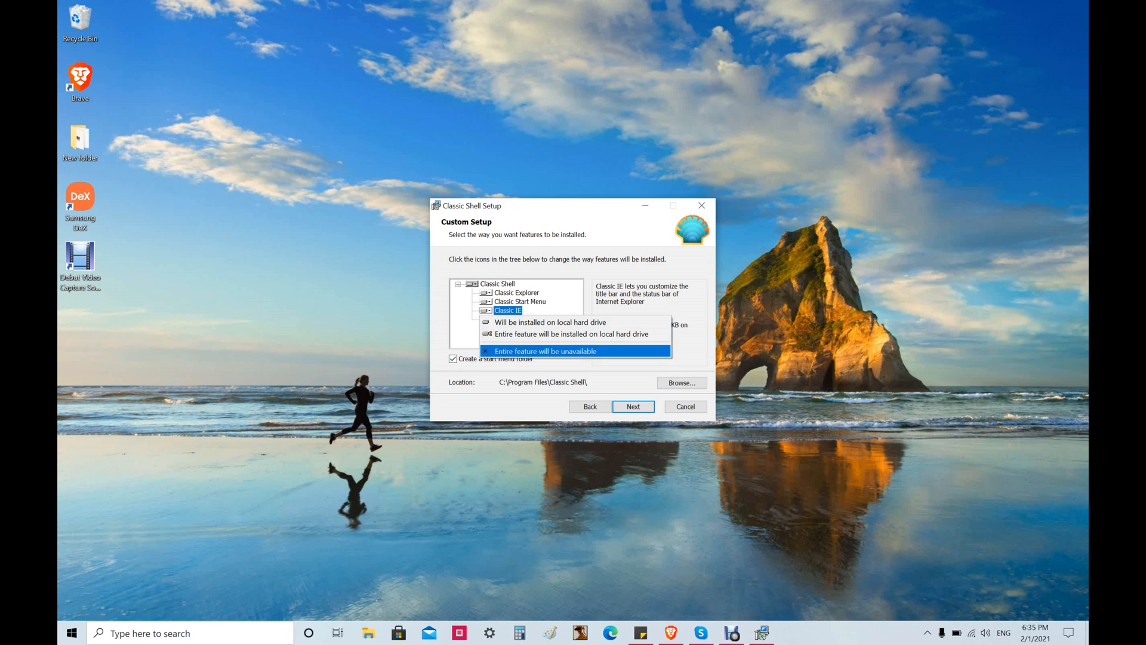
left_click(545, 351)
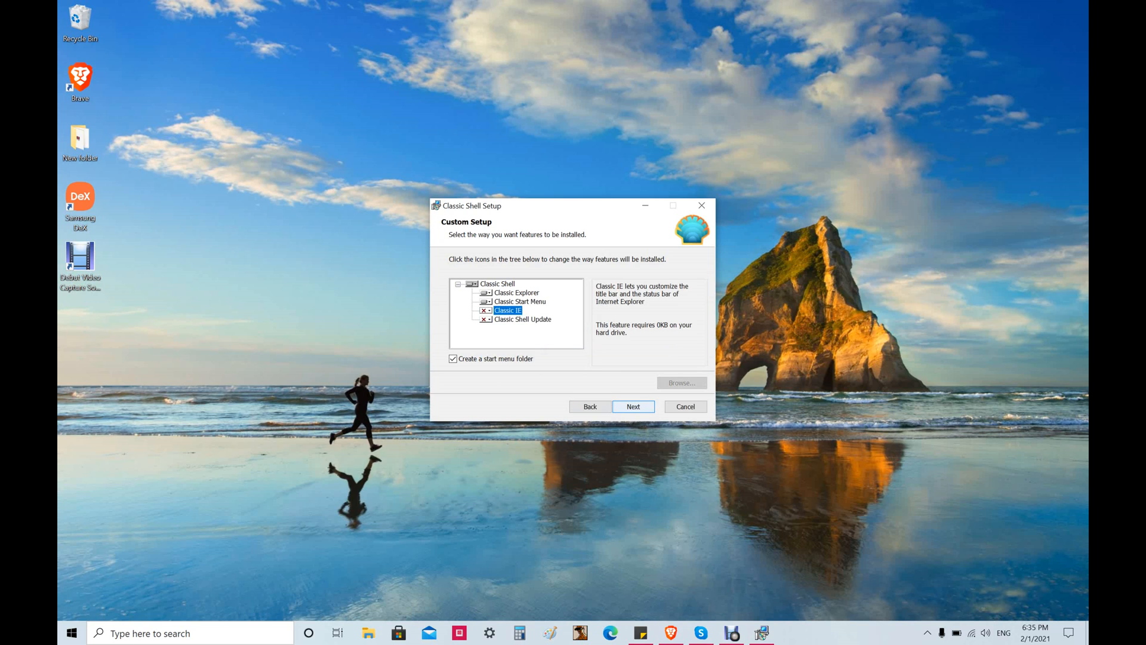
Install Classic Shell with the selected features and finish the setup wizard
left_click(633, 407)
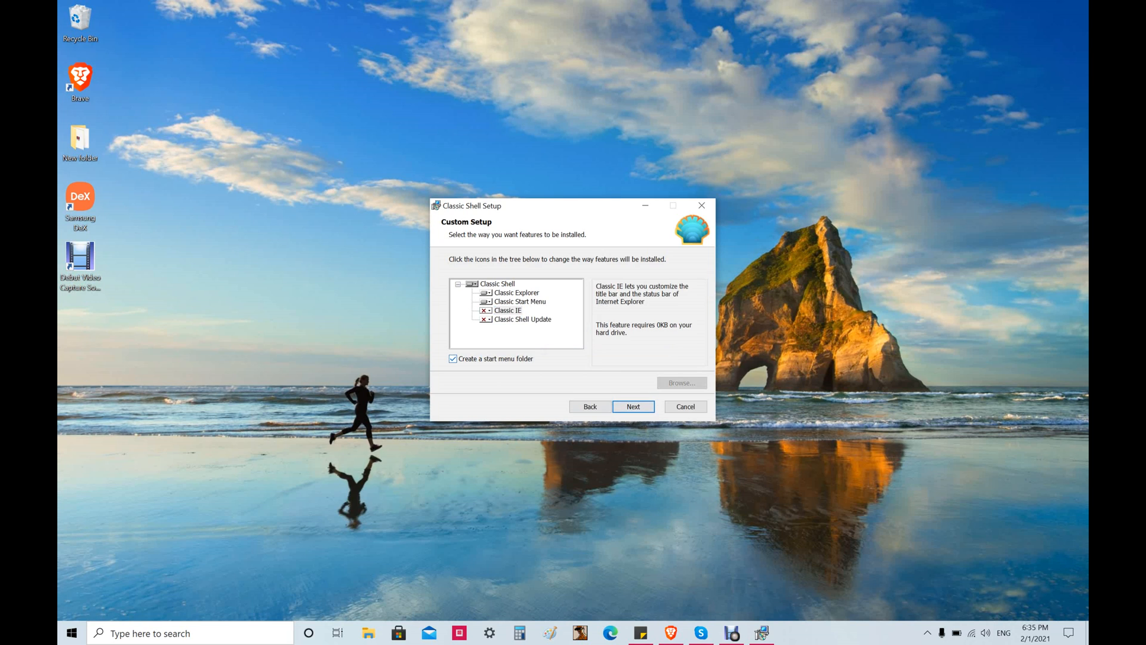
left_click(633, 406)
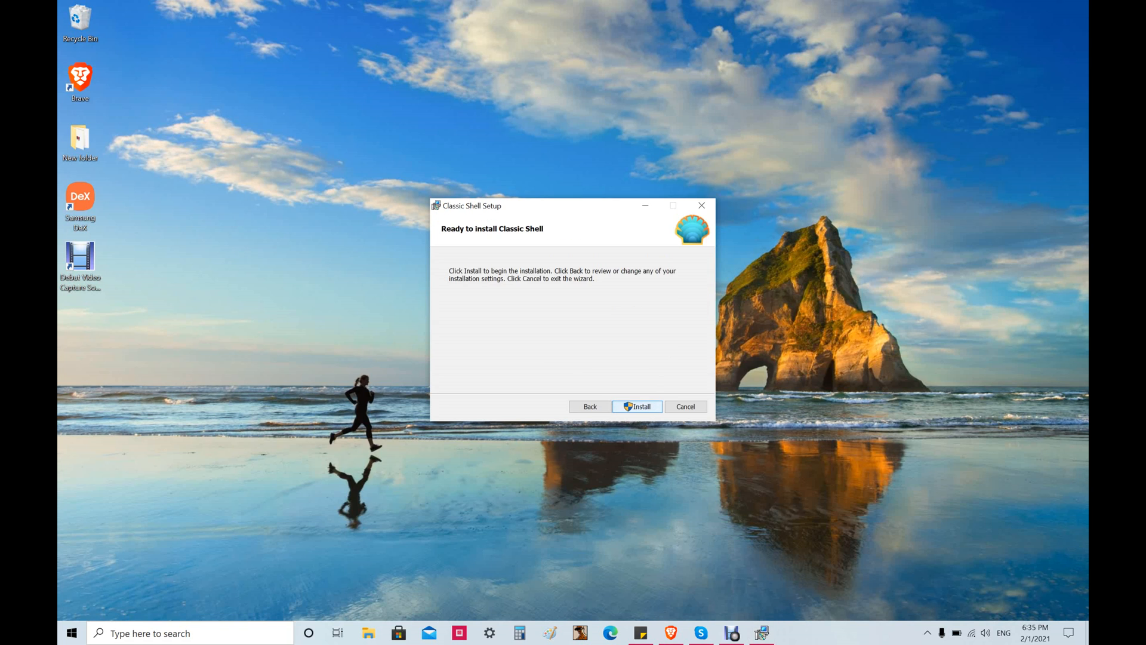
left_click(633, 407)
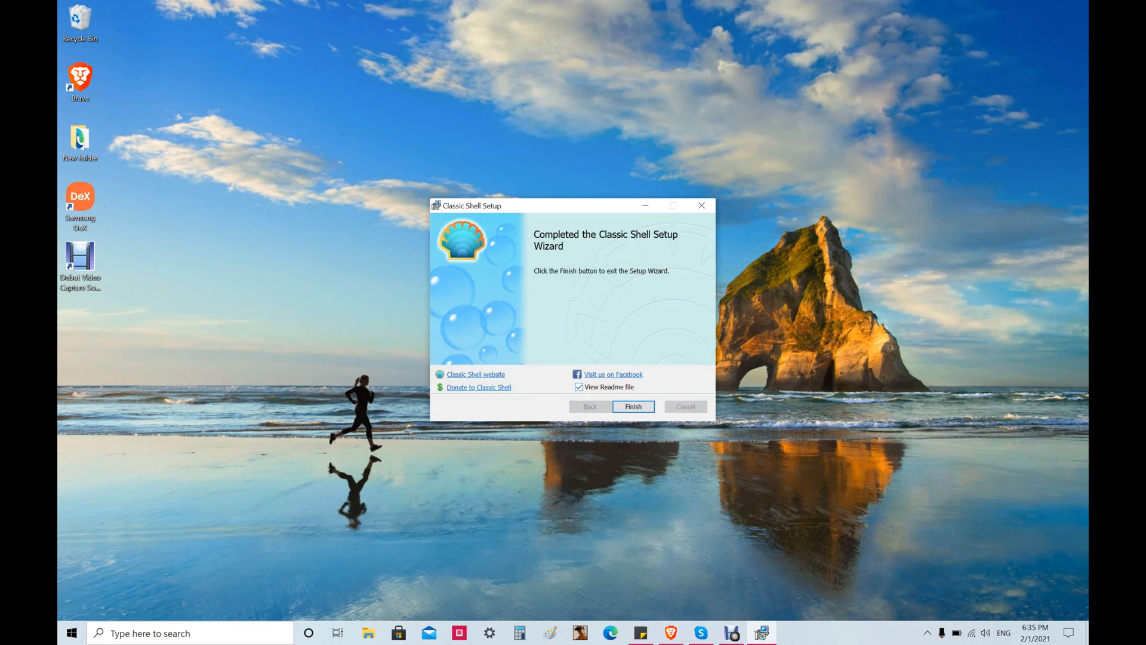
left_click(634, 407)
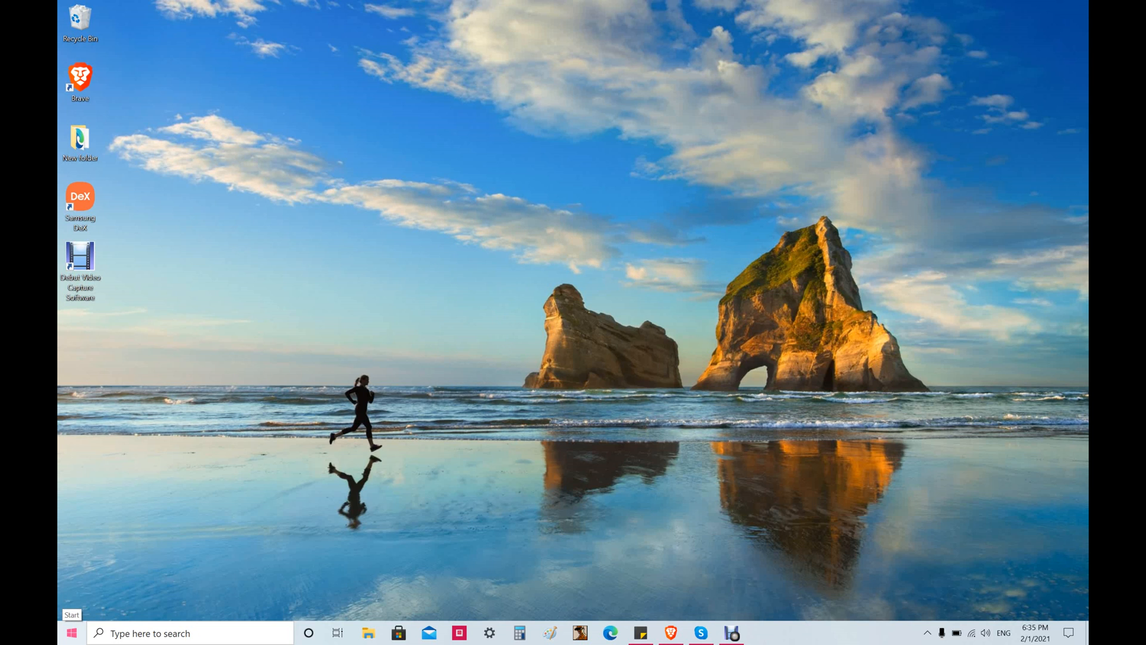
View the system properties of This PC from the new classic Start menu and close the window
left_click(72, 633)
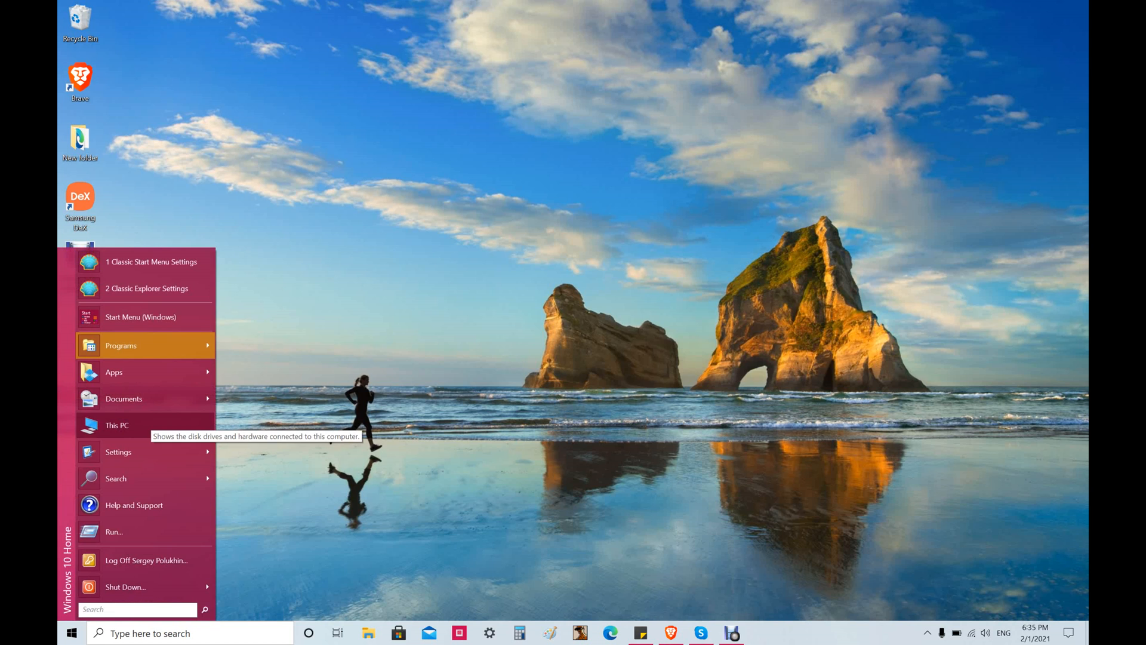
right_click(133, 425)
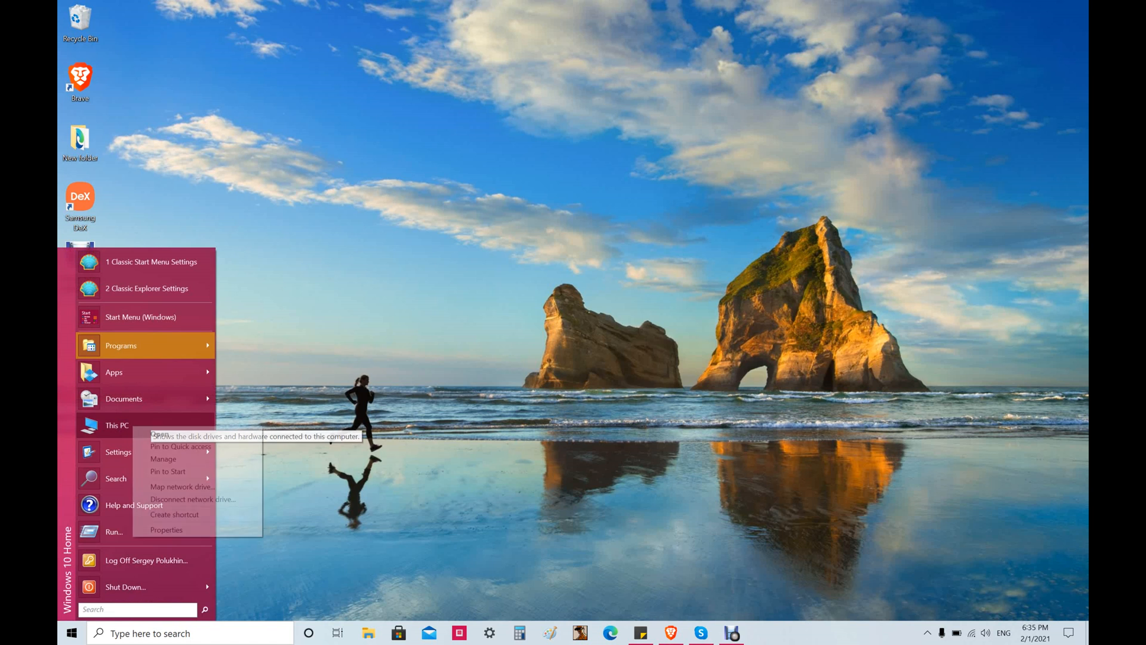
left_click(167, 529)
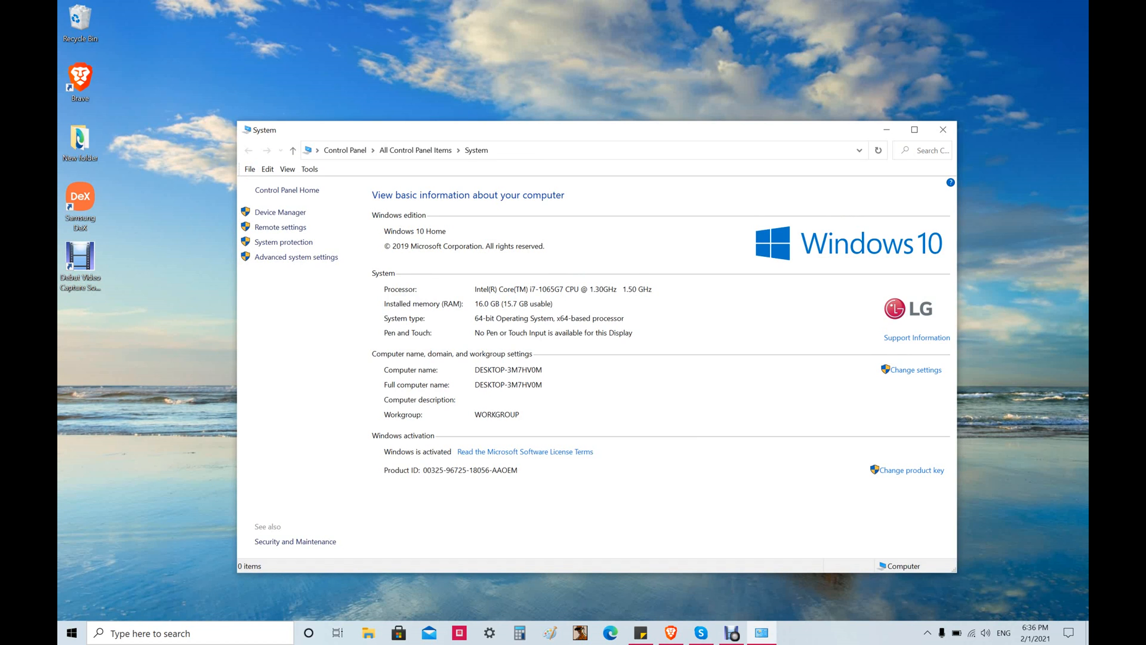
left_click(943, 129)
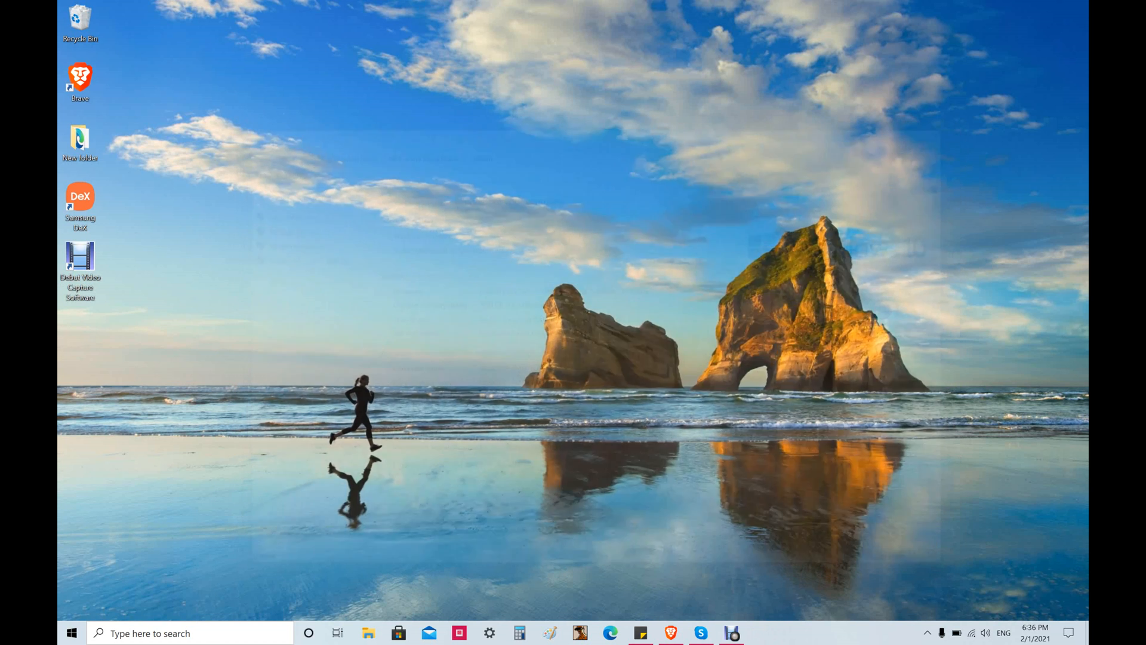
Open the Classic Start Menu settings and select the Windows 7 style for the start menu
left_click(72, 633)
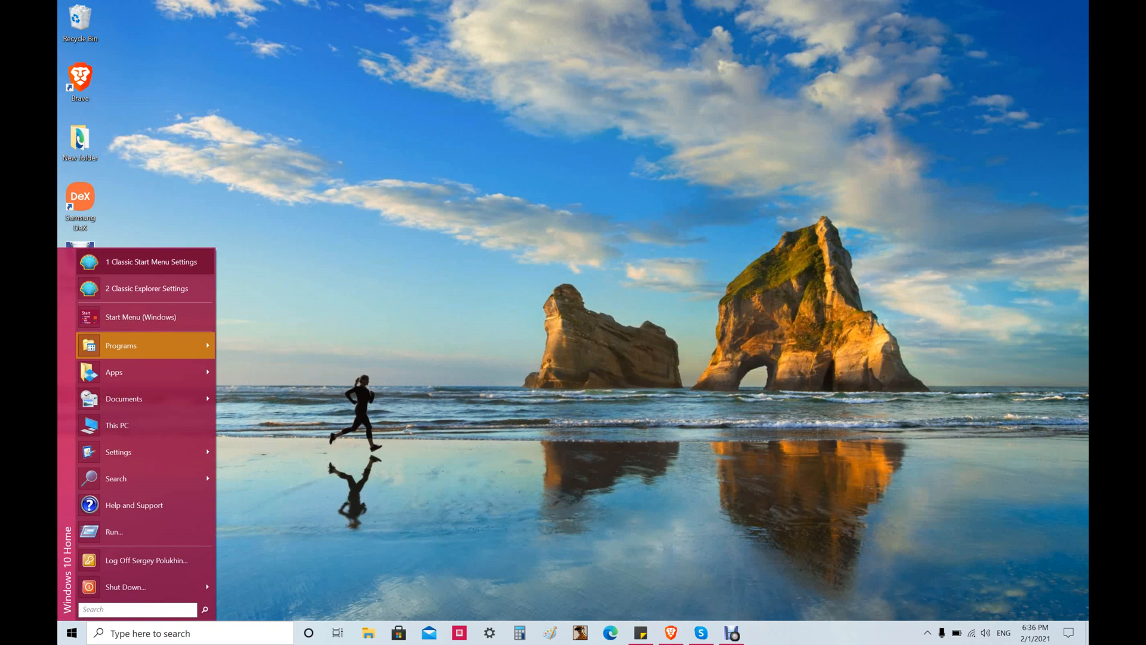
left_click(156, 262)
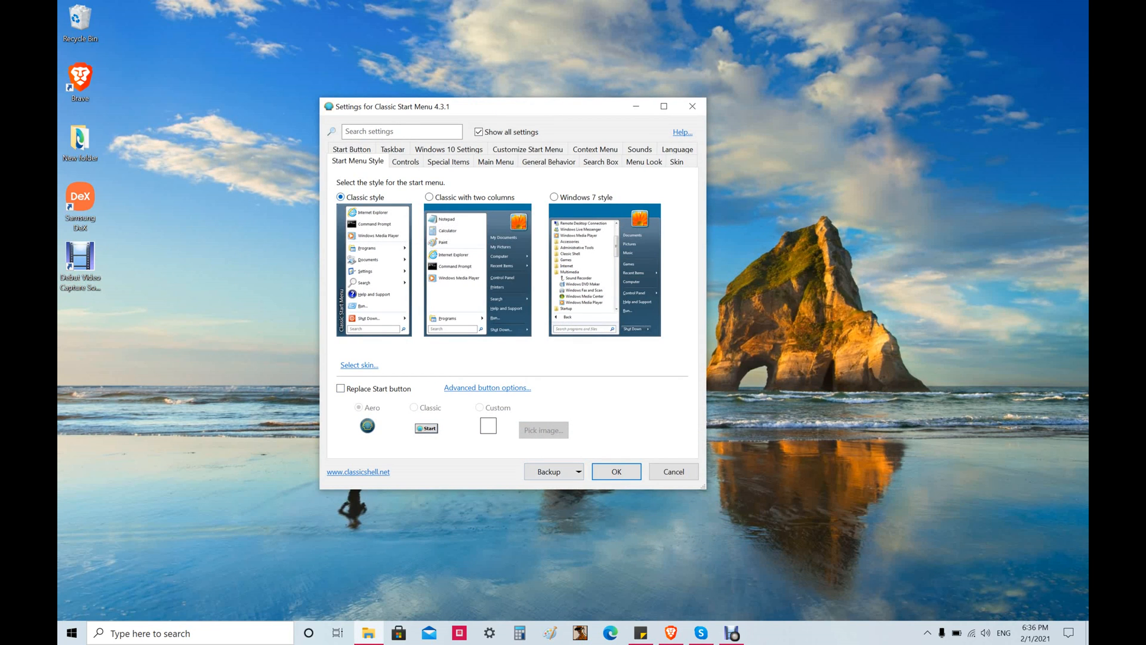
left_click(429, 197)
left_click(554, 197)
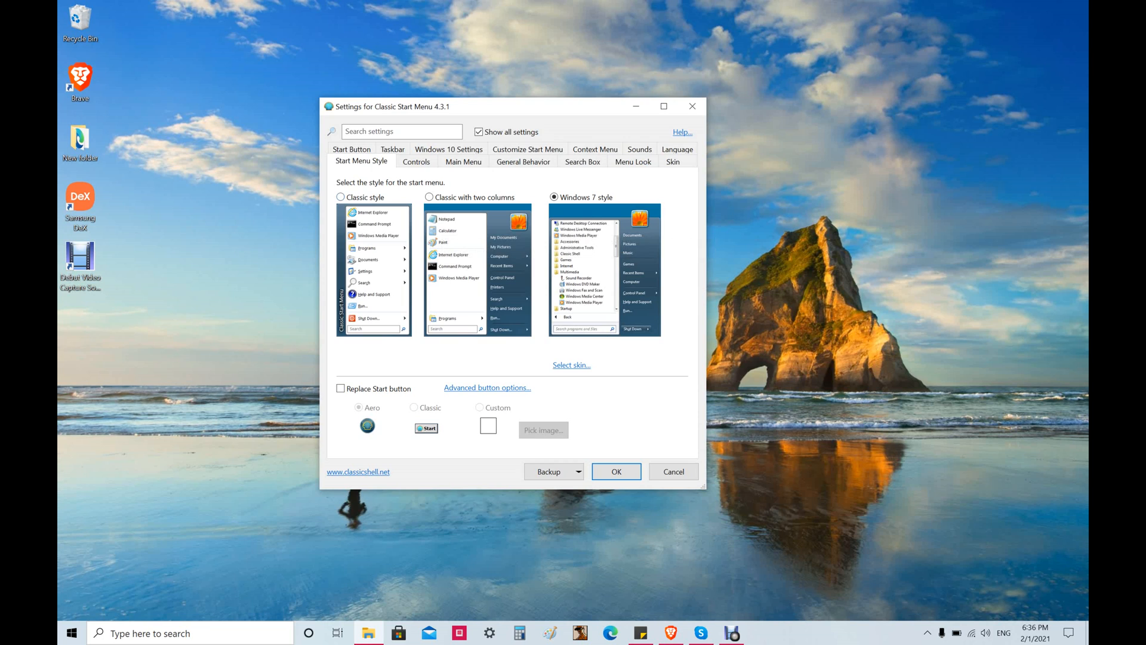
Switch the start menu to Classic style, enable Start button replacement with the Classic button look, and apply the settings
left_click(342, 197)
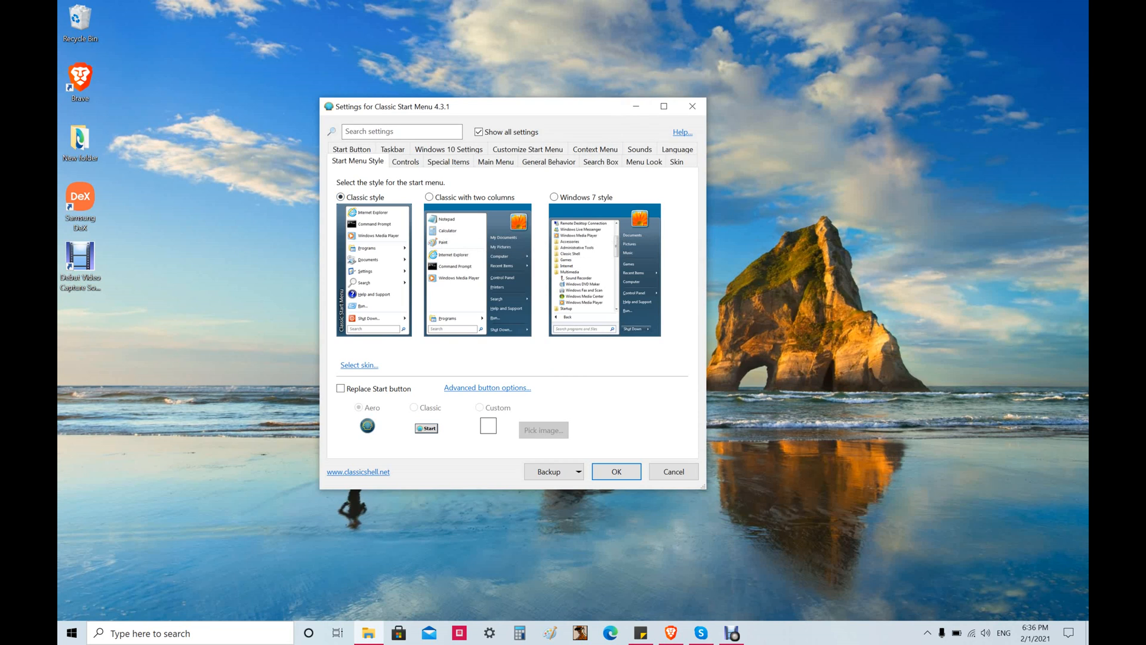
left_click(351, 149)
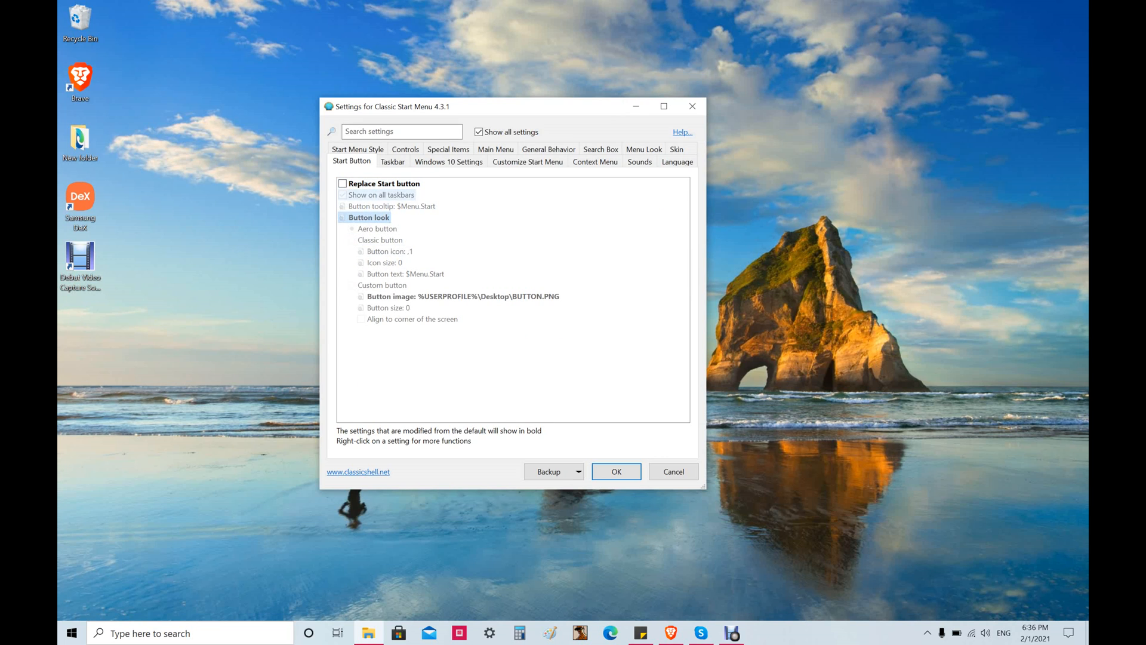
left_click(342, 183)
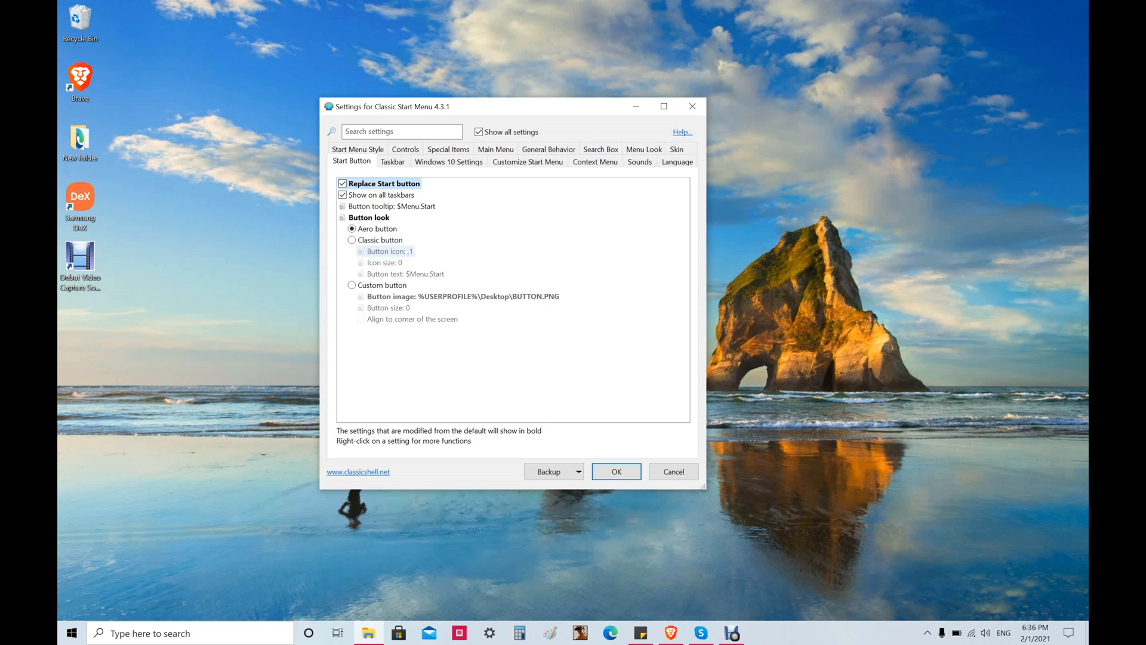
left_click(352, 240)
left_click(386, 251)
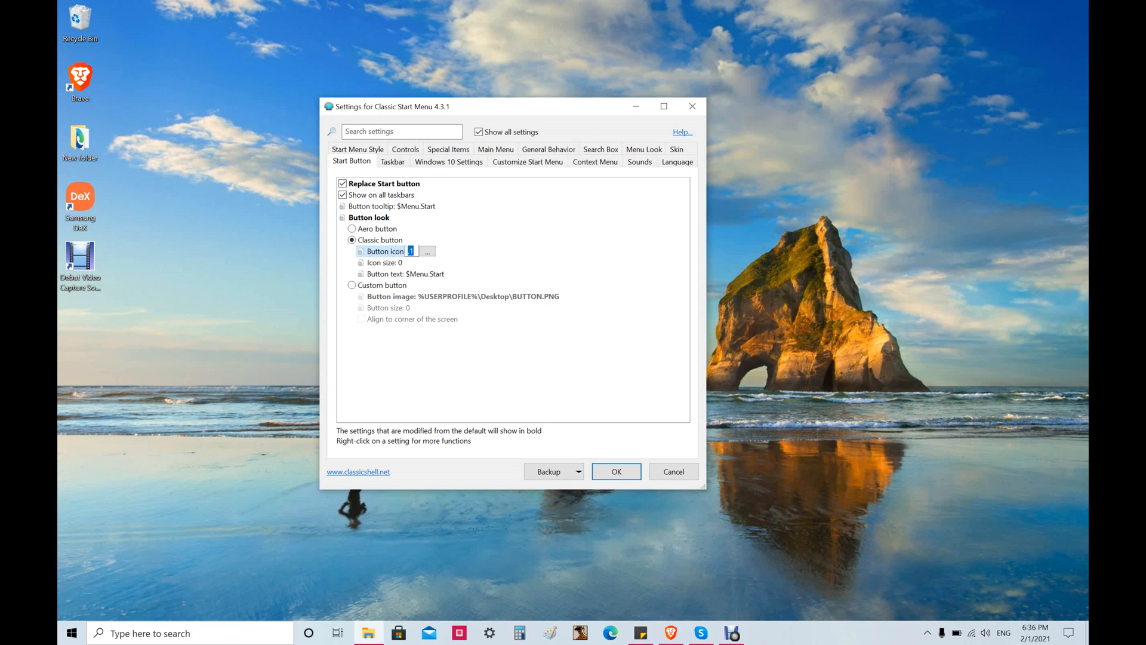
left_click(617, 472)
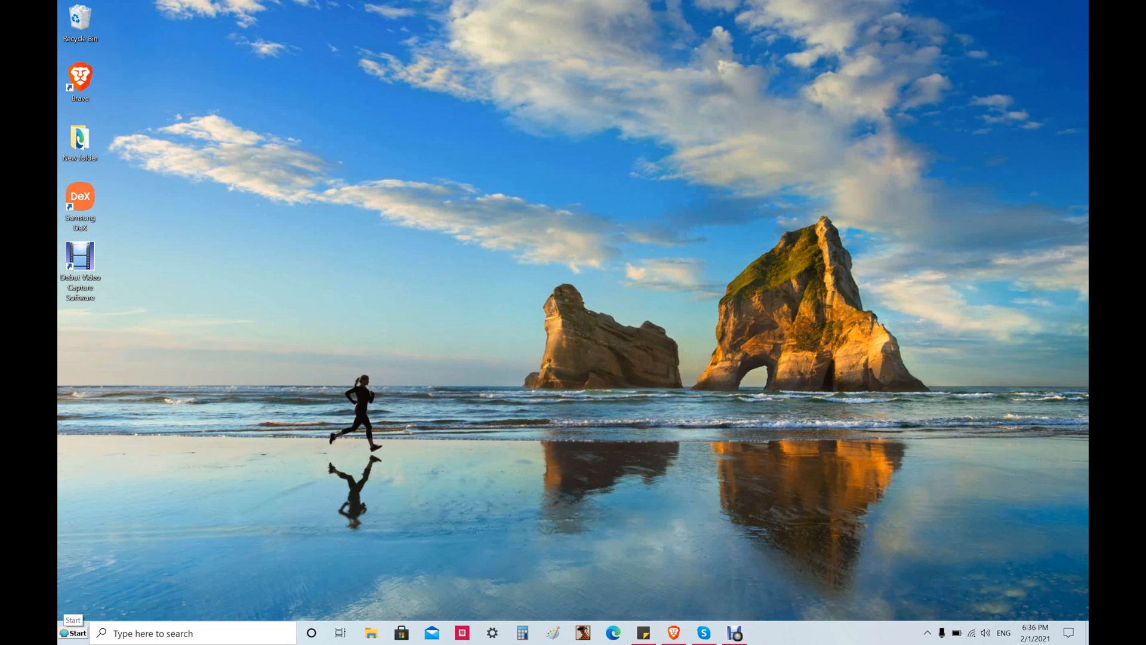
Turn off Start button replacement in the Classic Start Menu settings, apply it, and check the Start menu
left_click(72, 631)
left_click(90, 262)
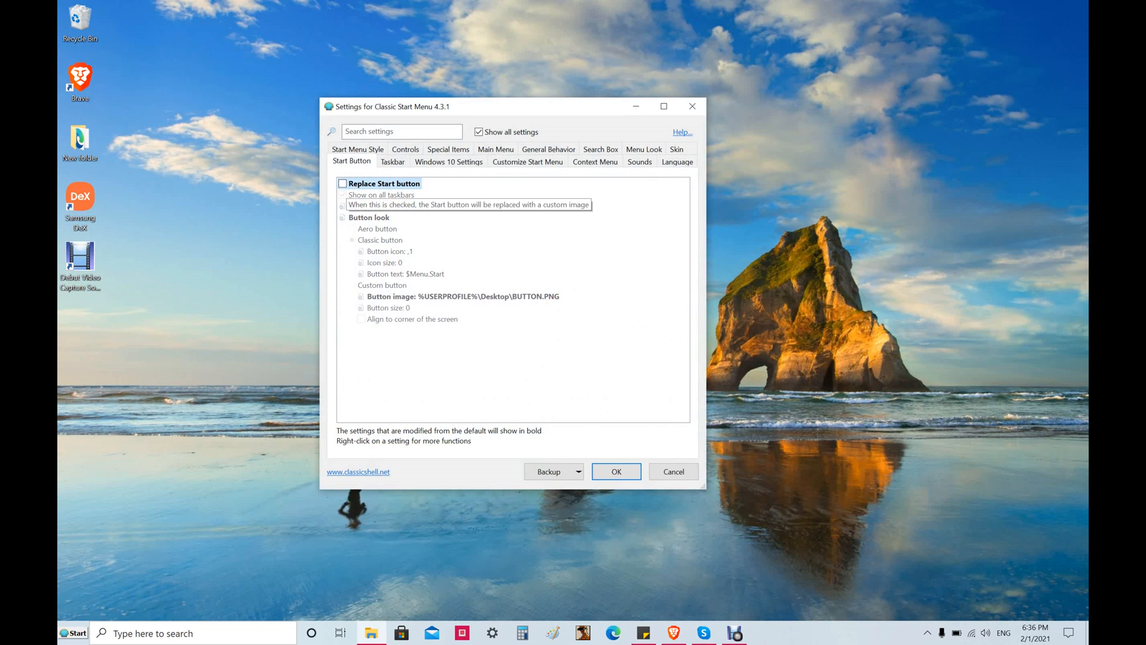
left_click(616, 472)
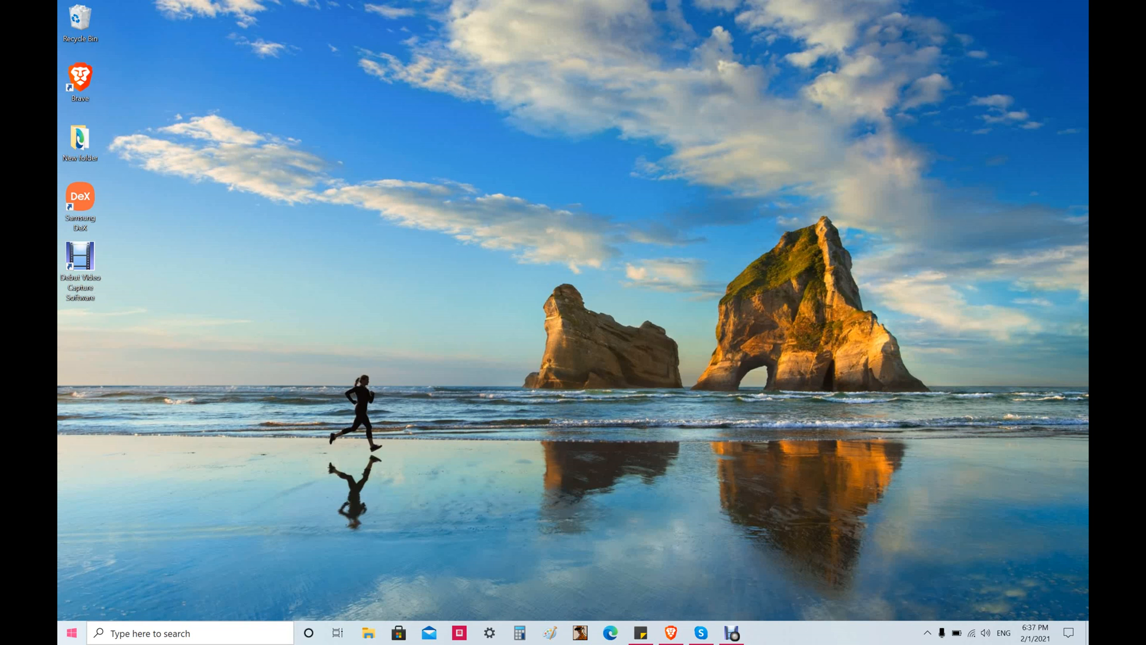
left_click(72, 632)
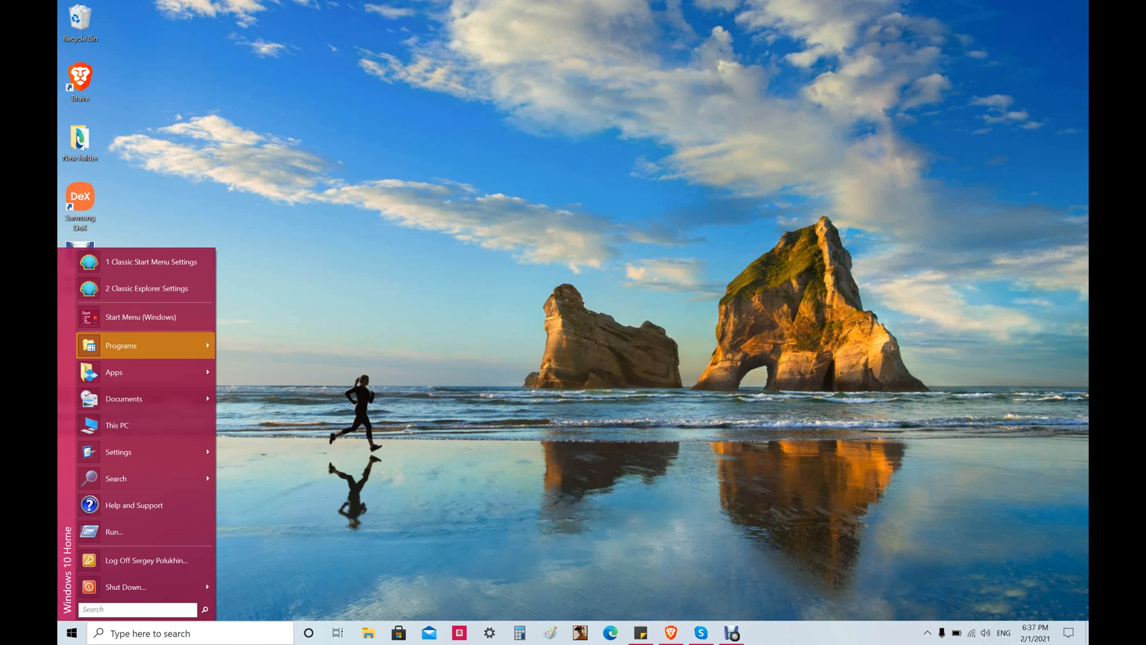
key("Escape")
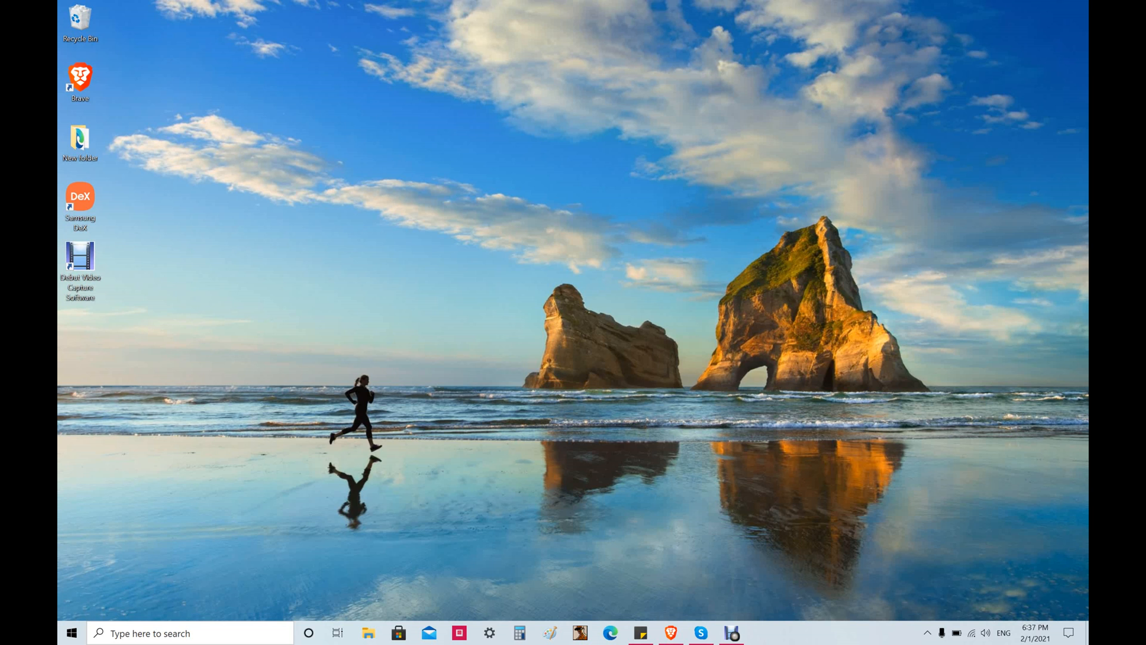